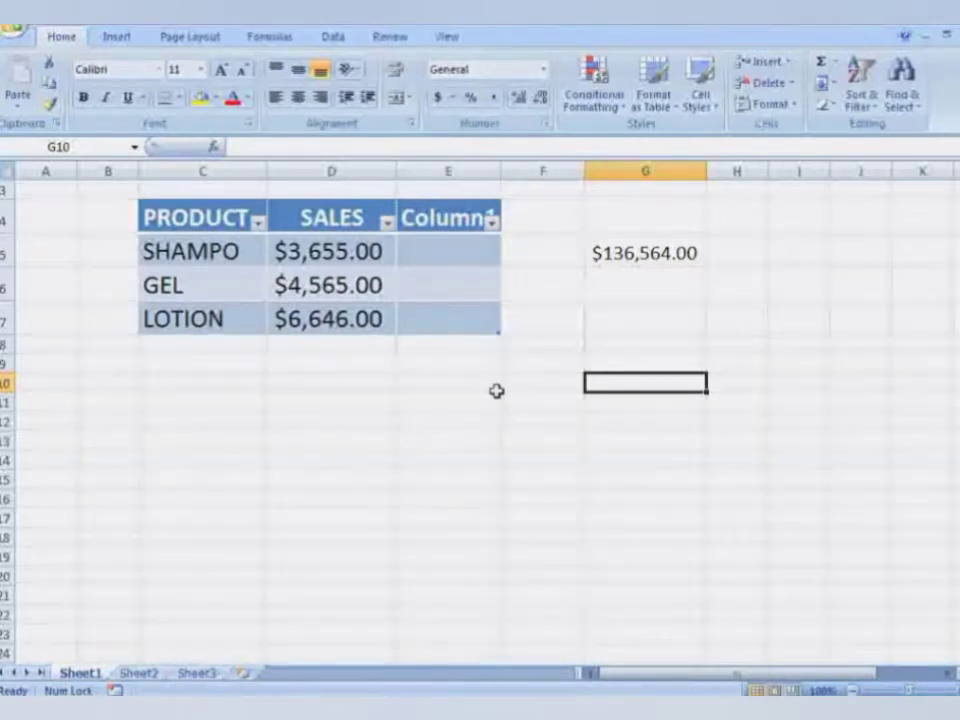
# - Enter the numbers 1 through 6 down column E, starting in cell E10 below the product table
pyautogui.click(496, 385)
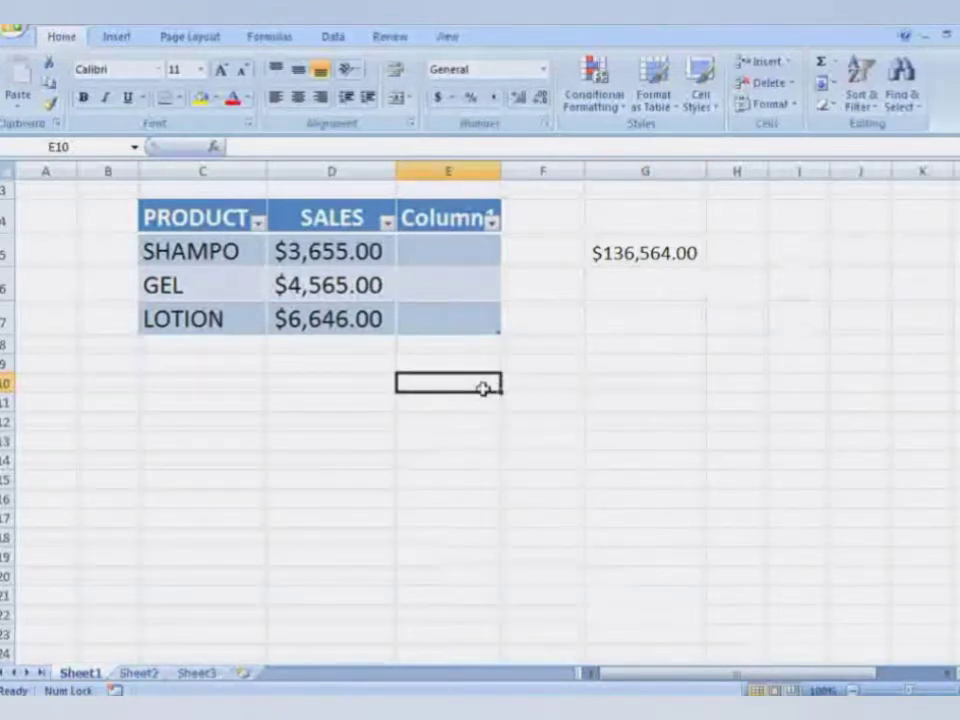
pyautogui.write('1')
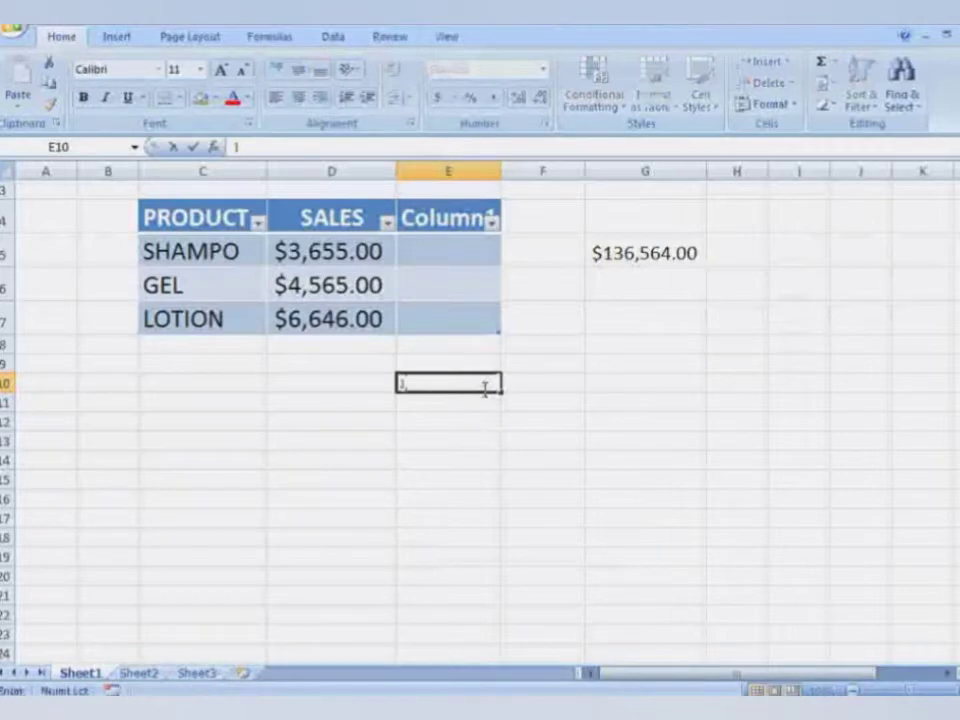
pyautogui.press('Return')
pyautogui.write('2')
pyautogui.press('Return')
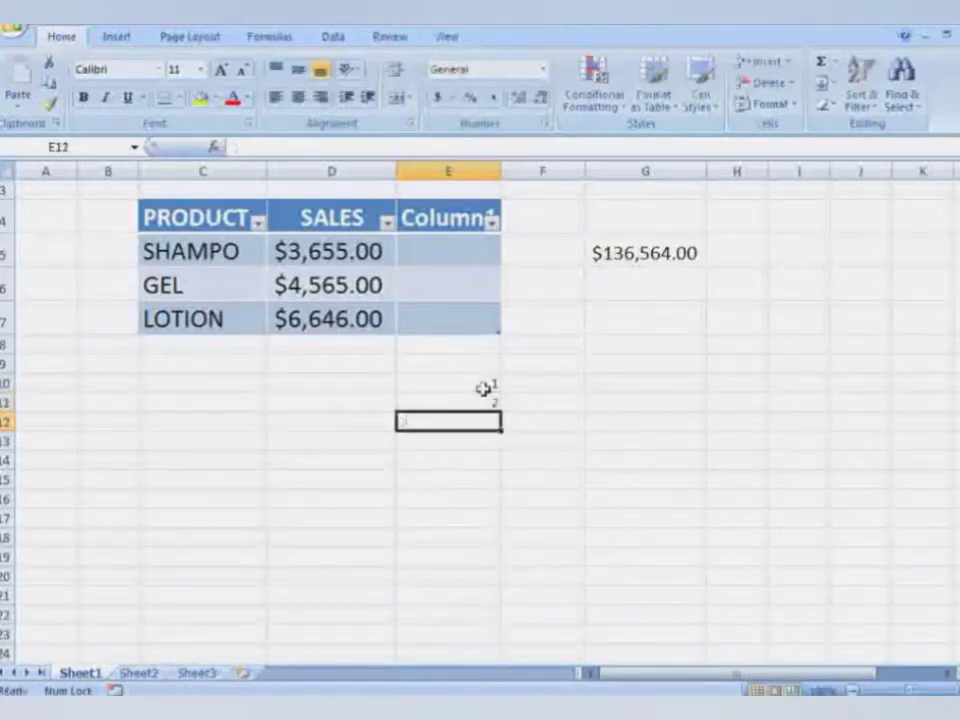
pyautogui.write('3')
pyautogui.press('Return')
pyautogui.write('4')
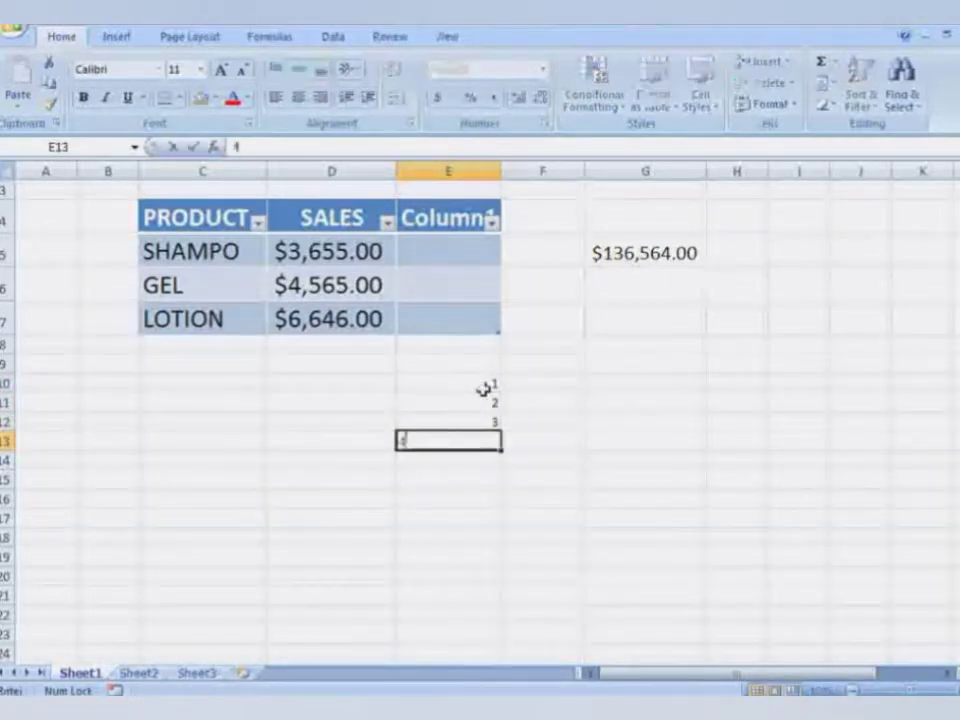
pyautogui.press('Return')
pyautogui.write('5')
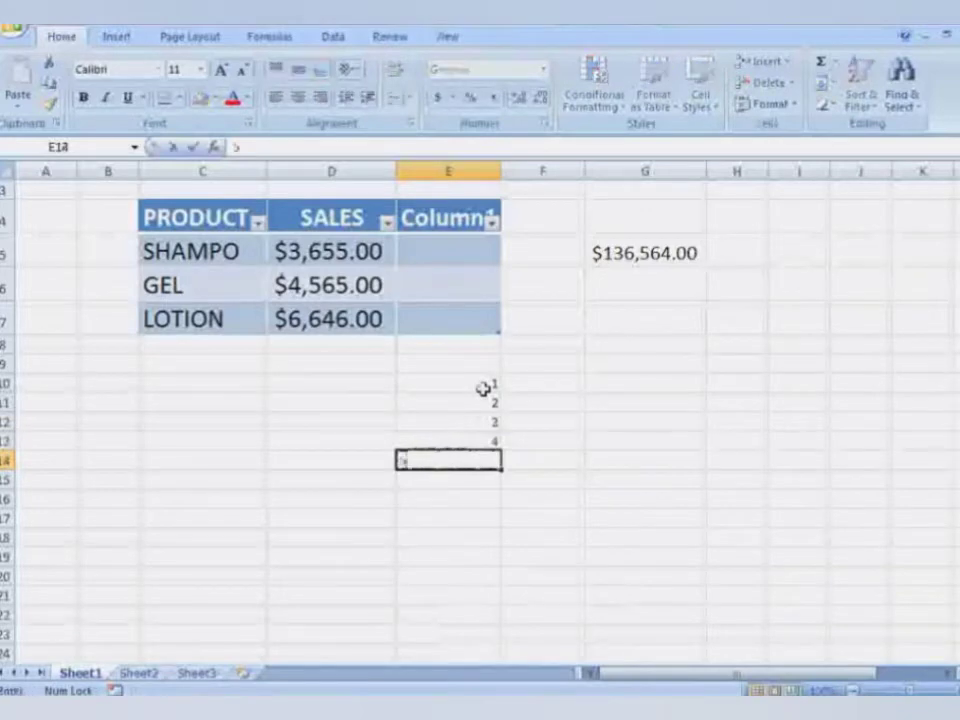
pyautogui.press('Return')
pyautogui.write('6')
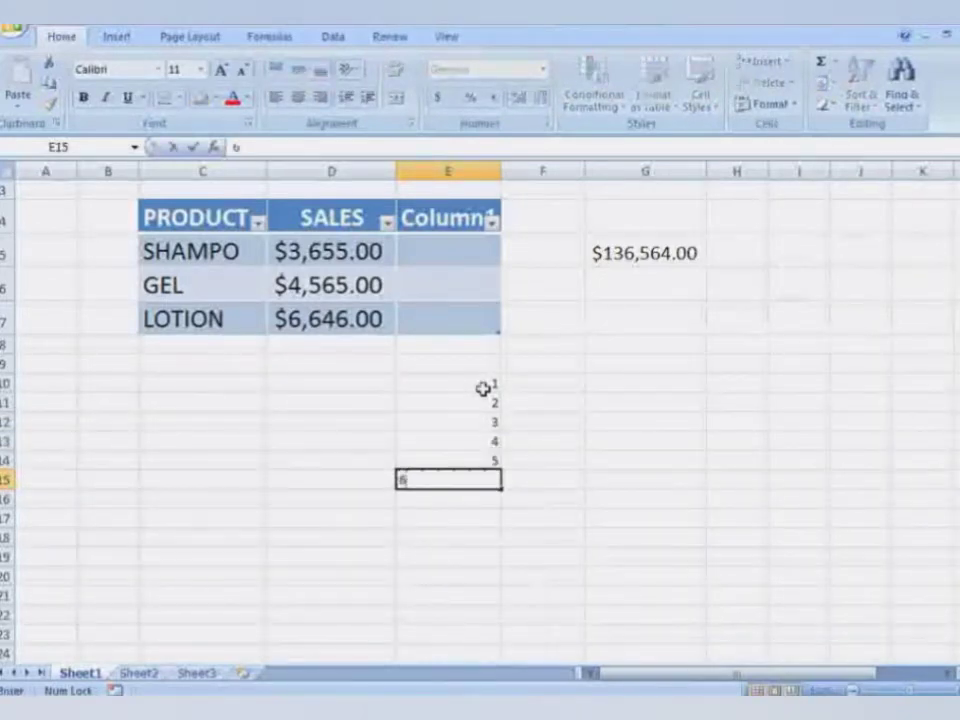
pyautogui.press('Return')
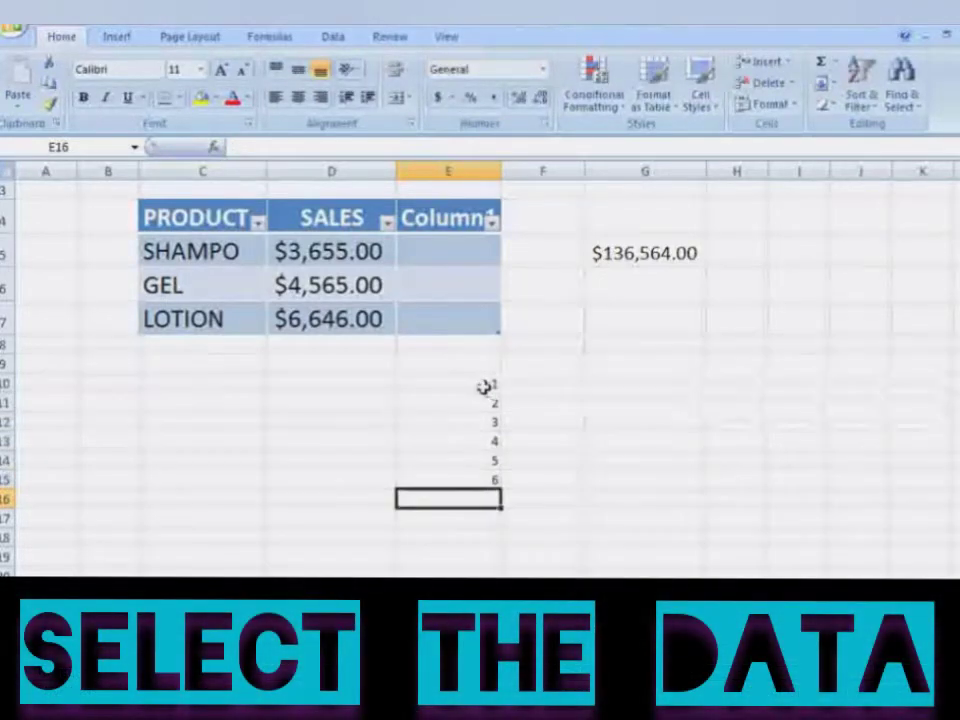
# - Increase the font size of cells E10:E16 to 18
pyautogui.moveTo(463, 380); pyautogui.dragTo(491, 491)
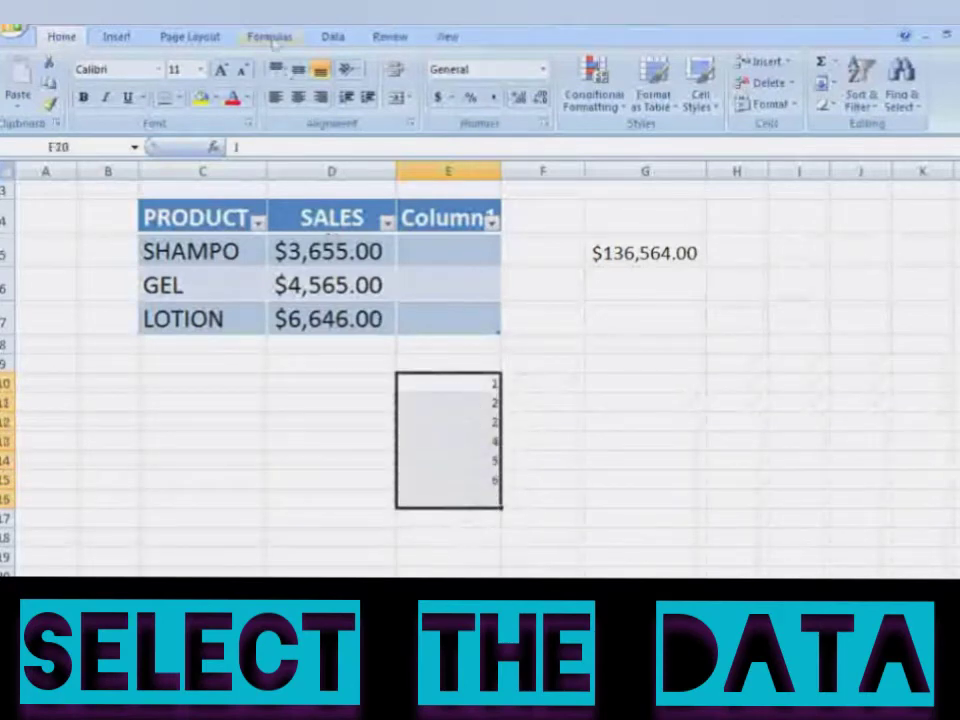
pyautogui.click(221, 72)
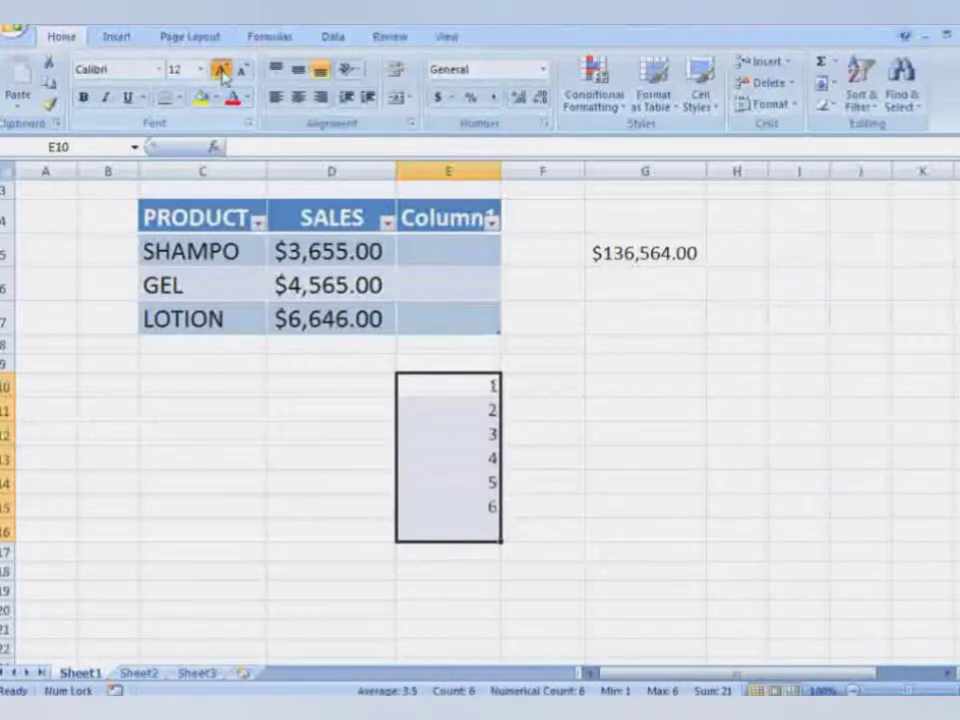
pyautogui.click(221, 72)
pyautogui.click(221, 72)
pyautogui.click(221, 72)
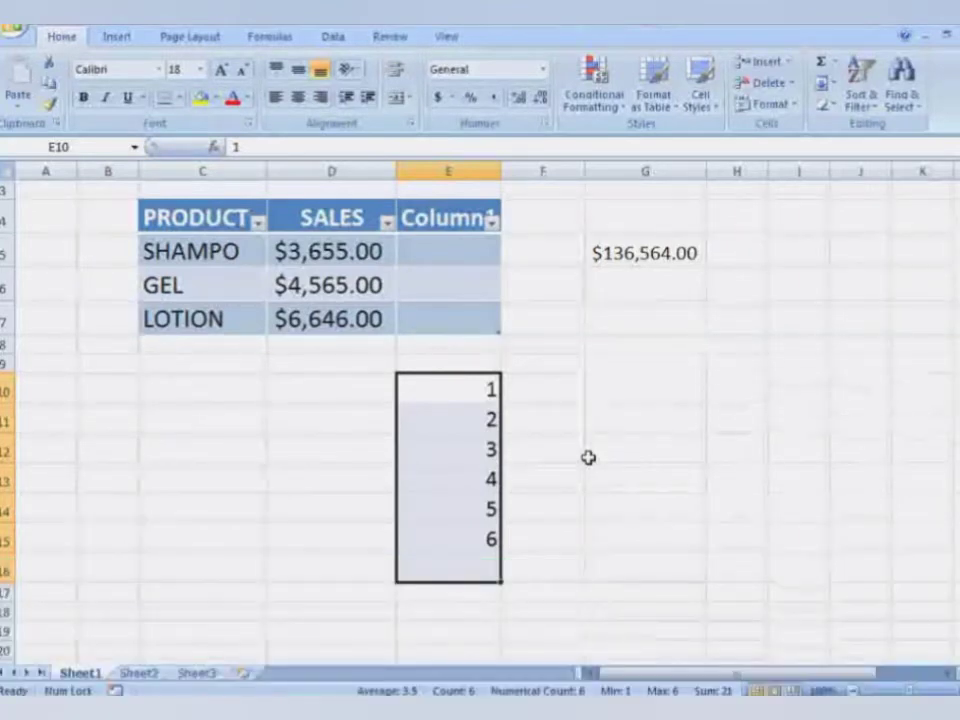
pyautogui.hotkey('alt', 'h')
pyautogui.press('s')
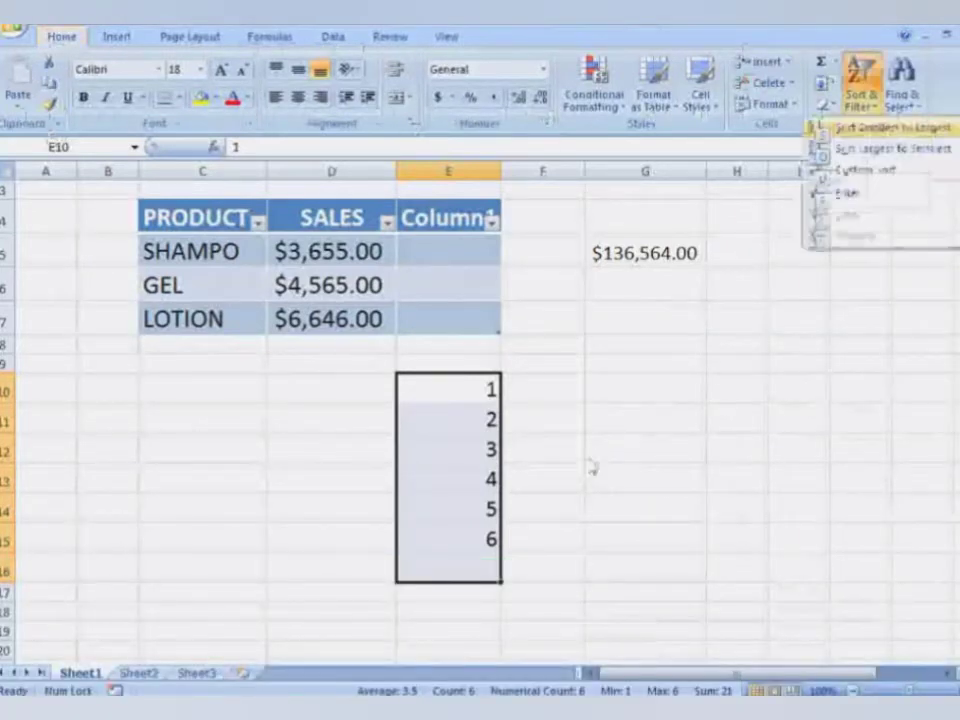
pyautogui.press('Escape')
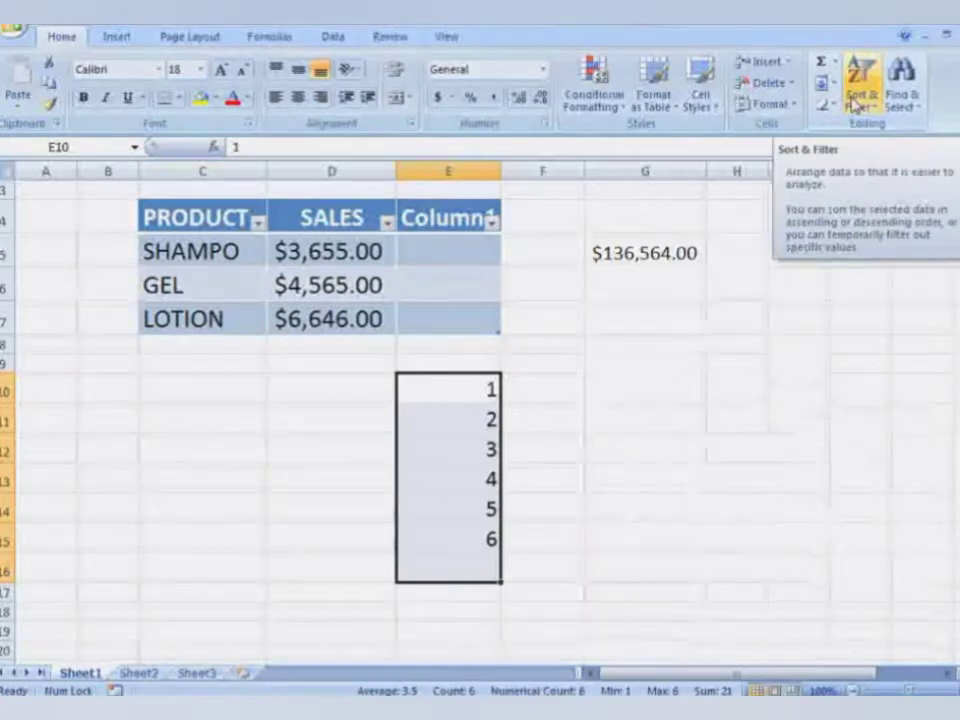
# - Sort the numbers in E10:E16 from largest to smallest
pyautogui.click(855, 104)
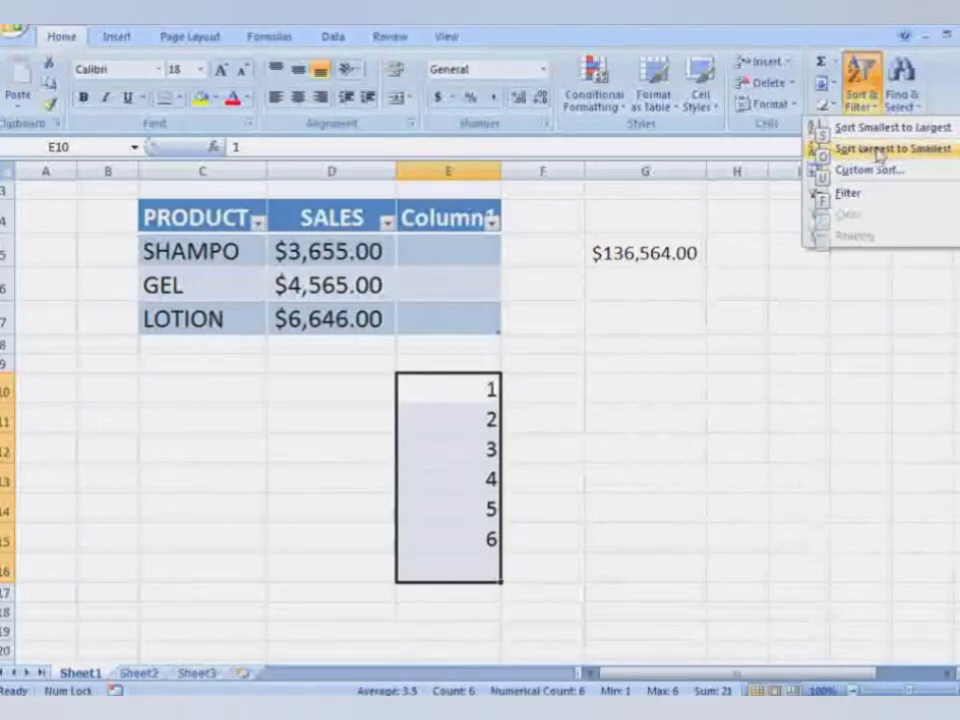
pyautogui.click(879, 152)
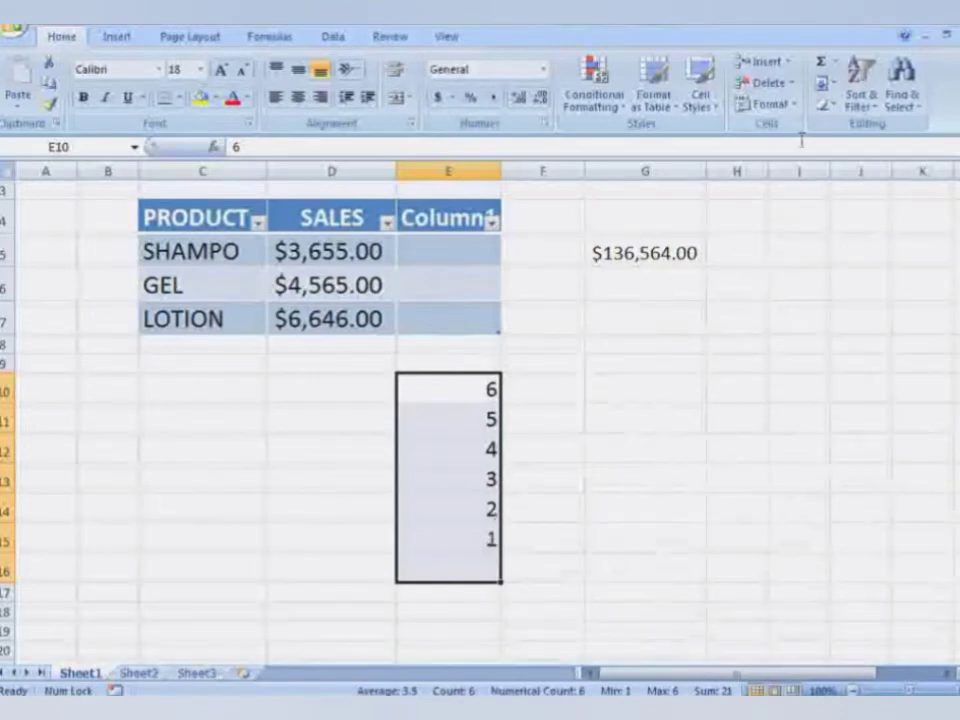
pyautogui.click(860, 95)
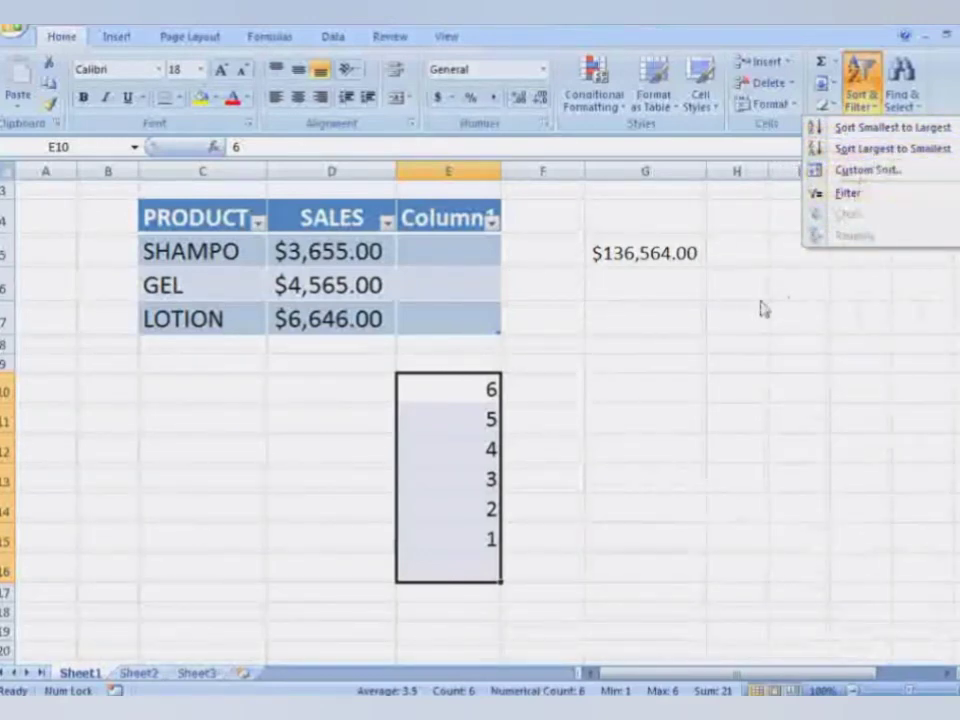
pyautogui.click(816, 274)
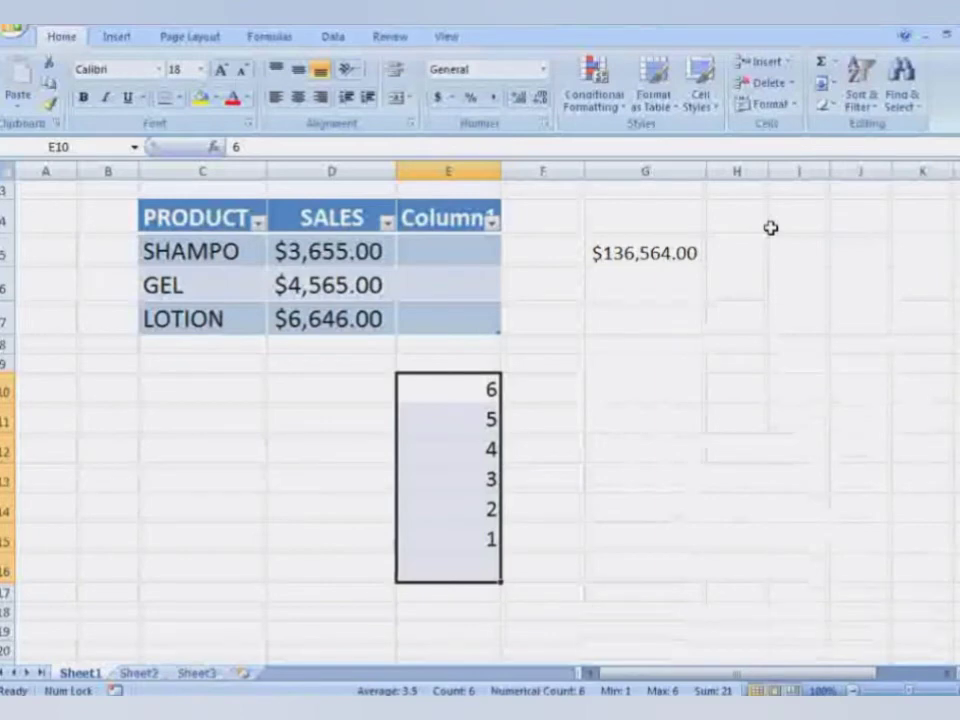
pyautogui.press('alt')
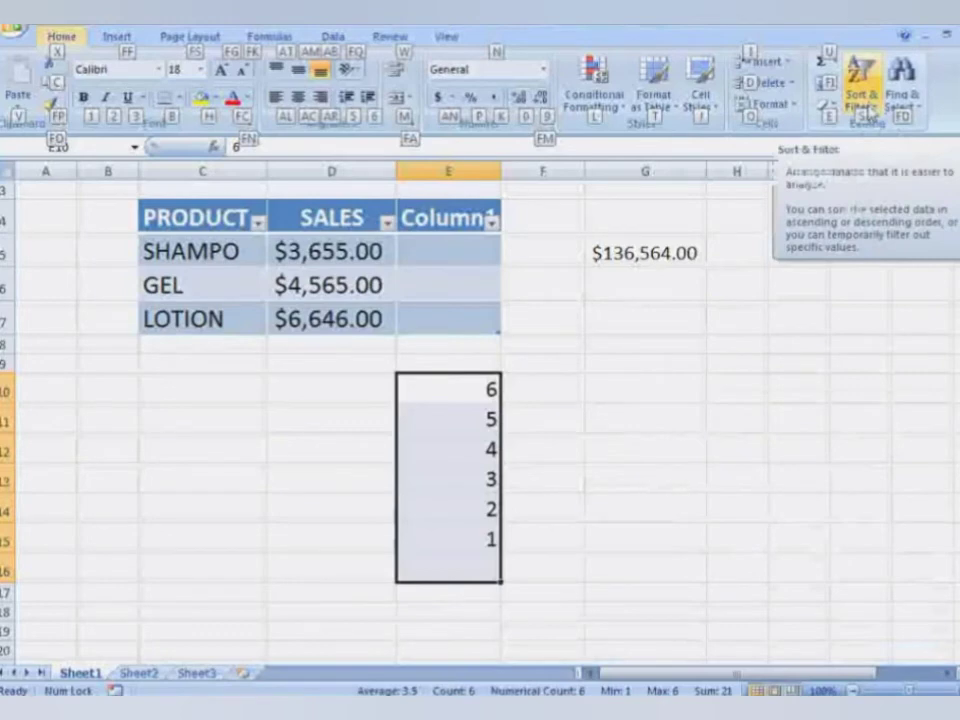
# - Sort the numbers in E10:E16 from smallest to largest
pyautogui.click(866, 113)
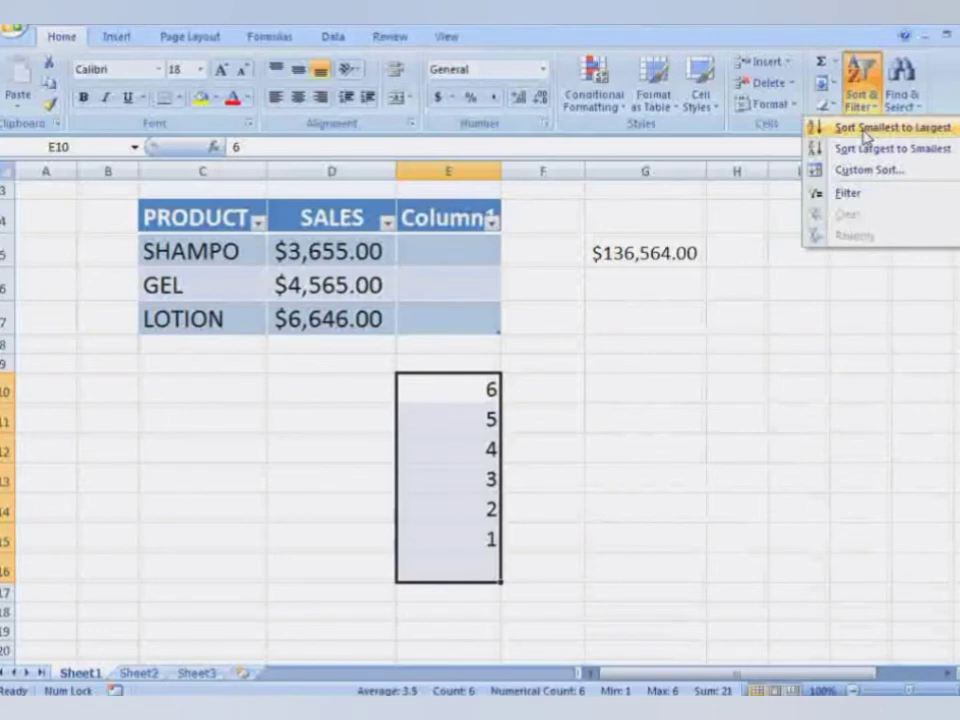
pyautogui.click(866, 130)
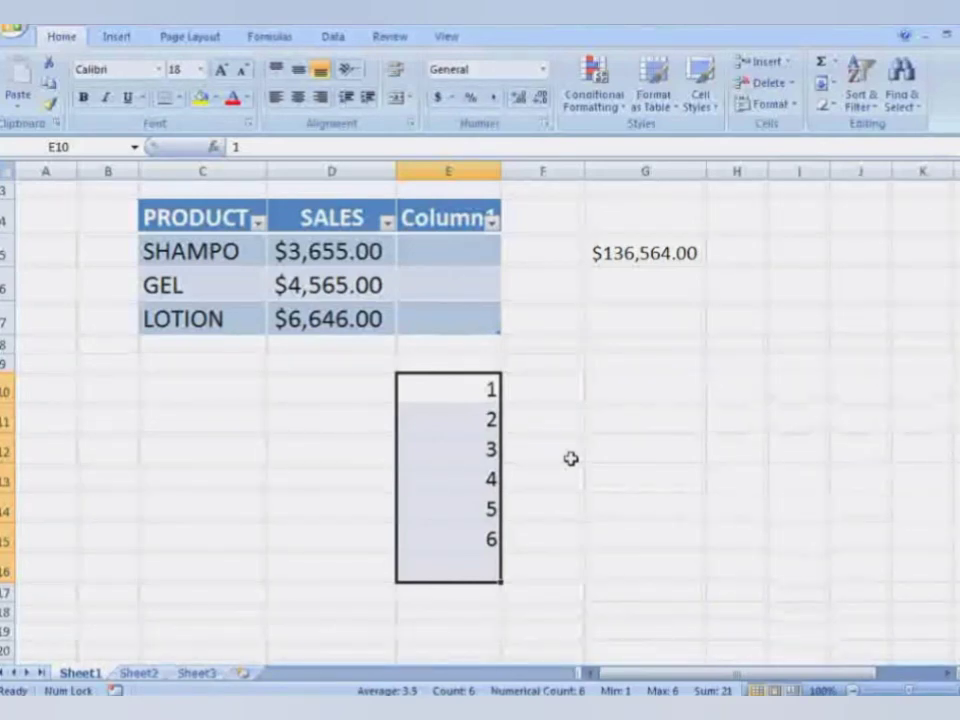
pyautogui.click(861, 100)
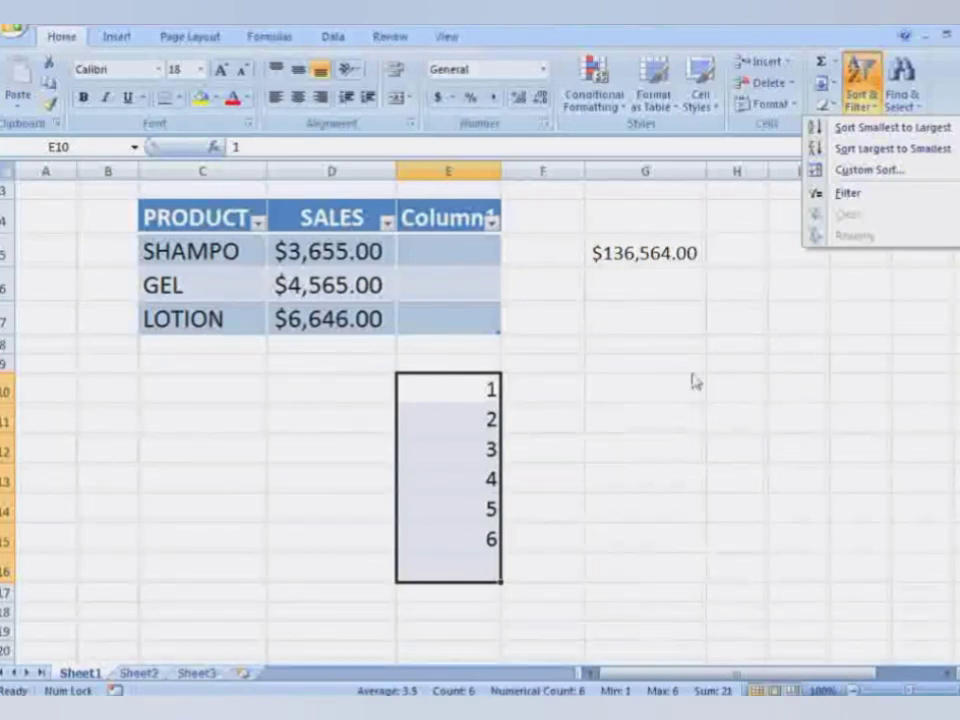
pyautogui.click(787, 318)
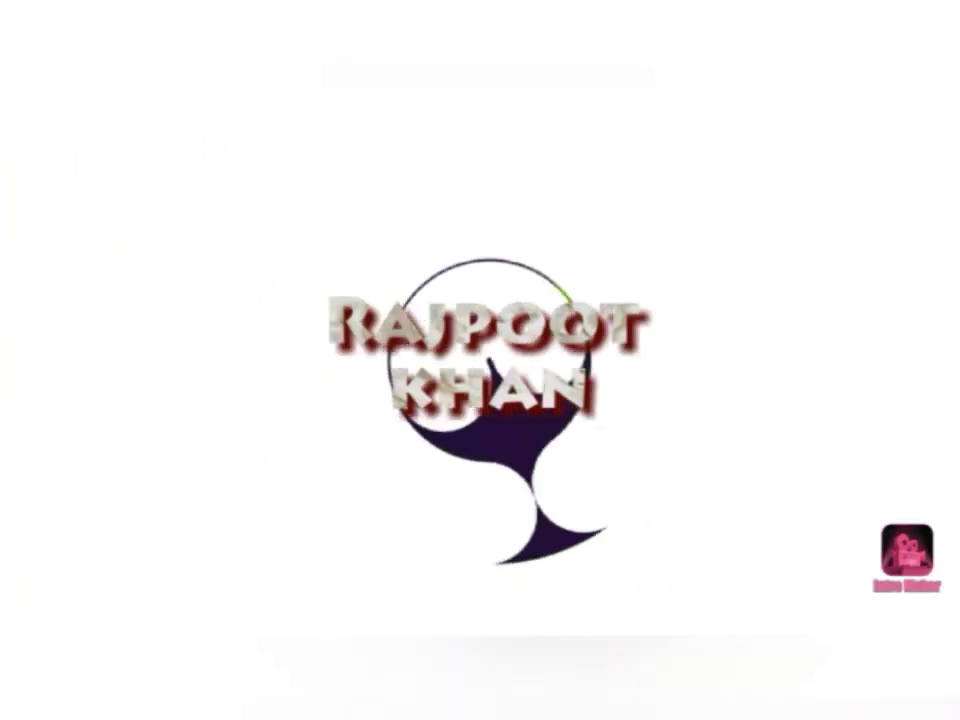